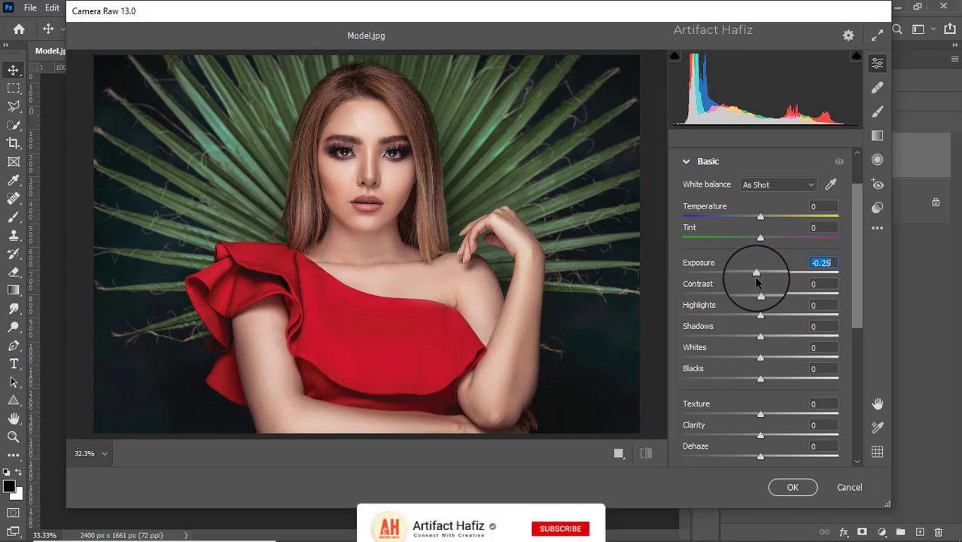
- Set temperature -2, tint +2, contrast +5, highlights -29, shadows +6, whites +17, blacks +3, texture -3 and clarity +6
{"action": "left_click_drag", "start_coordinate": [761, 218], "coordinate": [763, 388]}
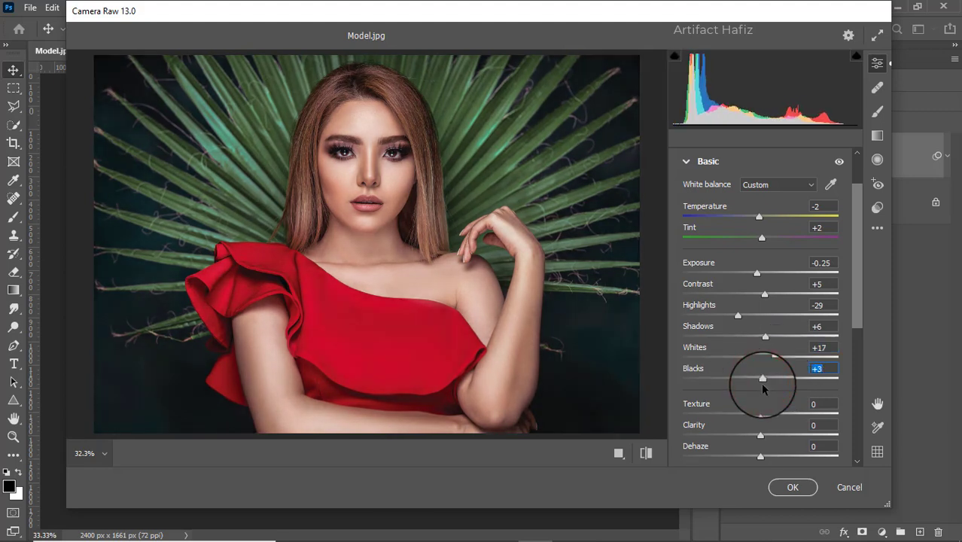
{"action": "scroll", "coordinate": [765, 355], "scroll_direction": "down", "scroll_amount": 2}
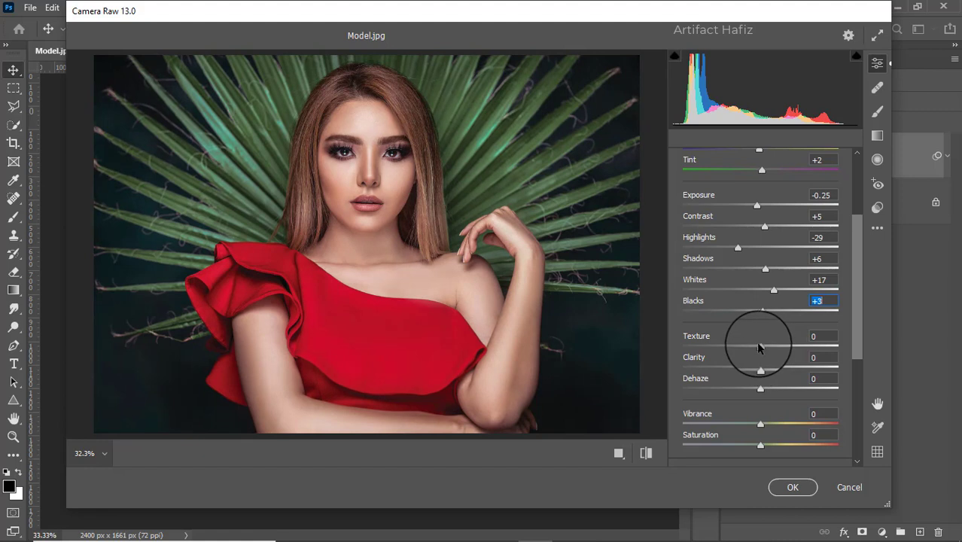
{"action": "left_click_drag", "start_coordinate": [758, 345], "coordinate": [768, 369]}
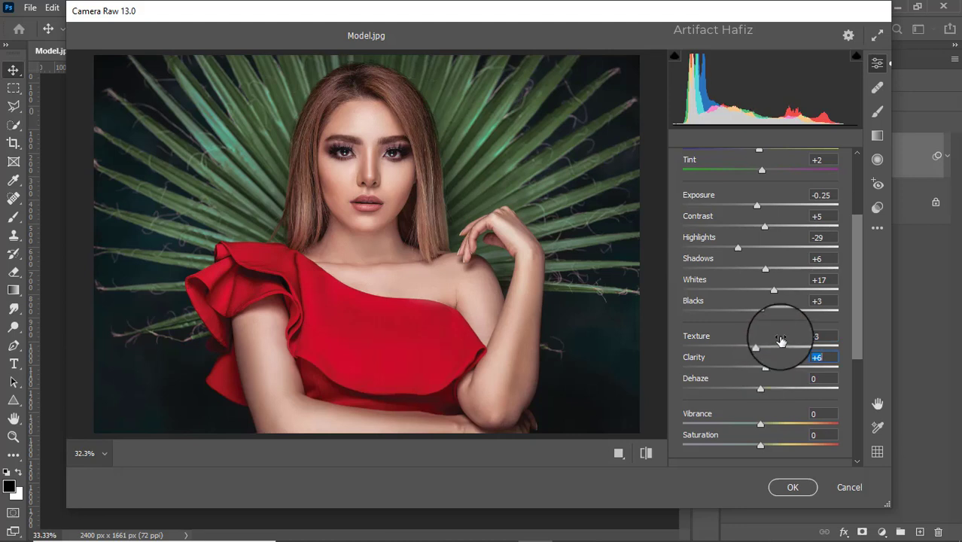
- Shape the main point curve with points at input 64, output 59 and input 198, output 191, and raise the black point's output to 2
{"action": "scroll", "coordinate": [780, 339], "scroll_direction": "down", "scroll_amount": 5}
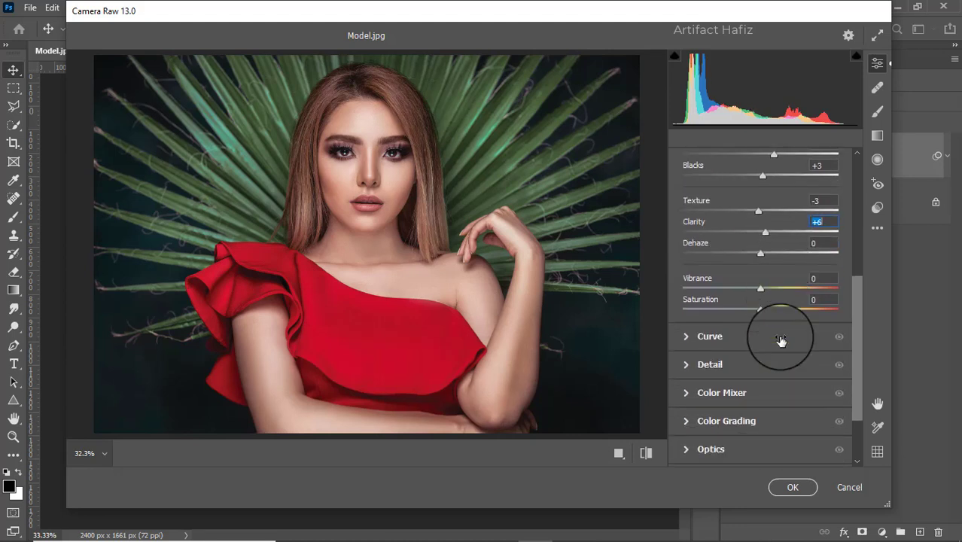
{"action": "left_click", "coordinate": [705, 304]}
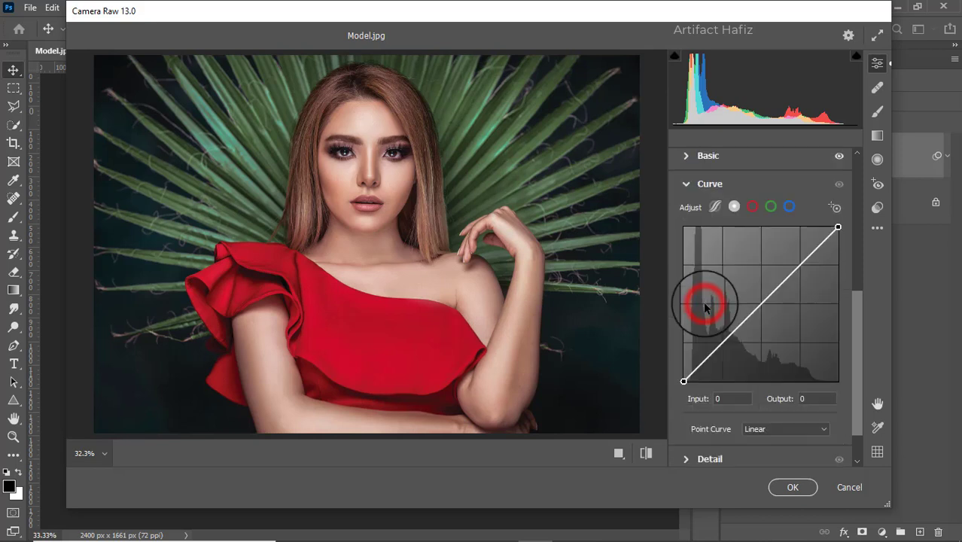
{"action": "left_click", "coordinate": [722, 345]}
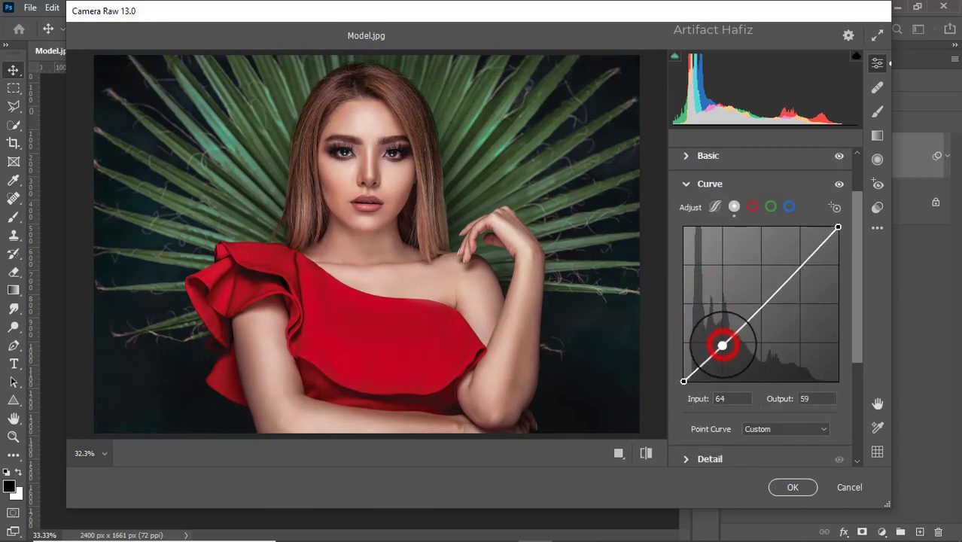
{"action": "left_click", "coordinate": [799, 263]}
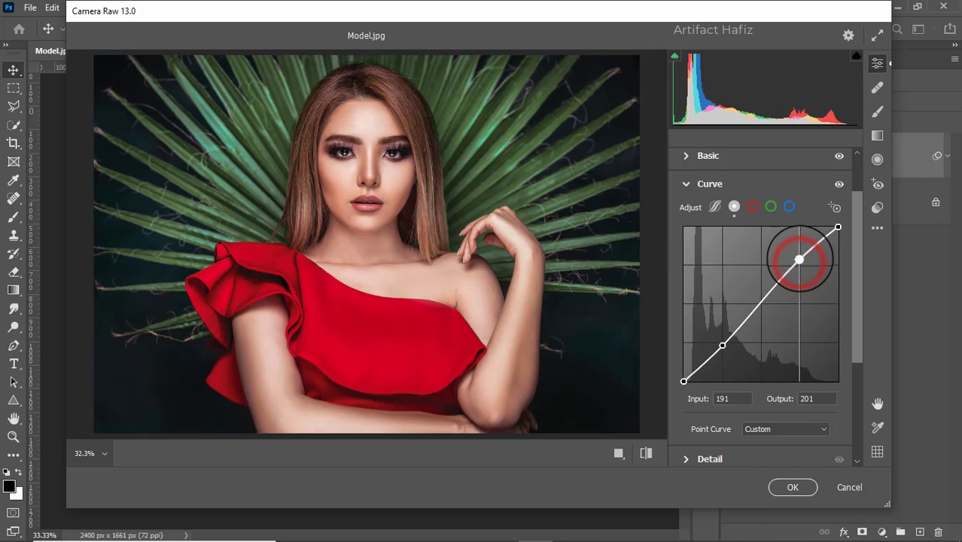
{"action": "left_click_drag", "start_coordinate": [799, 263], "coordinate": [803, 266]}
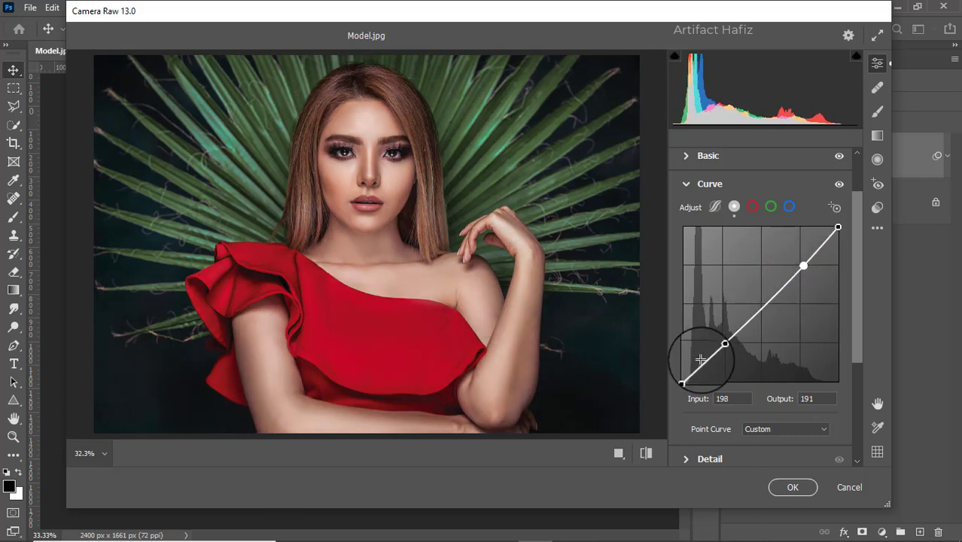
{"action": "left_click_drag", "start_coordinate": [683, 381], "coordinate": [684, 382]}
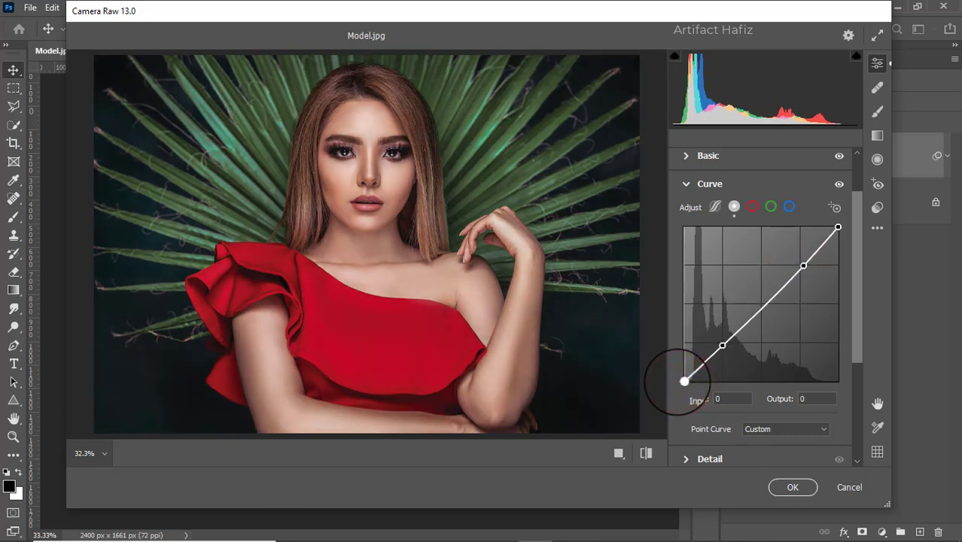
{"action": "scroll", "coordinate": [733, 336], "scroll_direction": "down", "scroll_amount": 2}
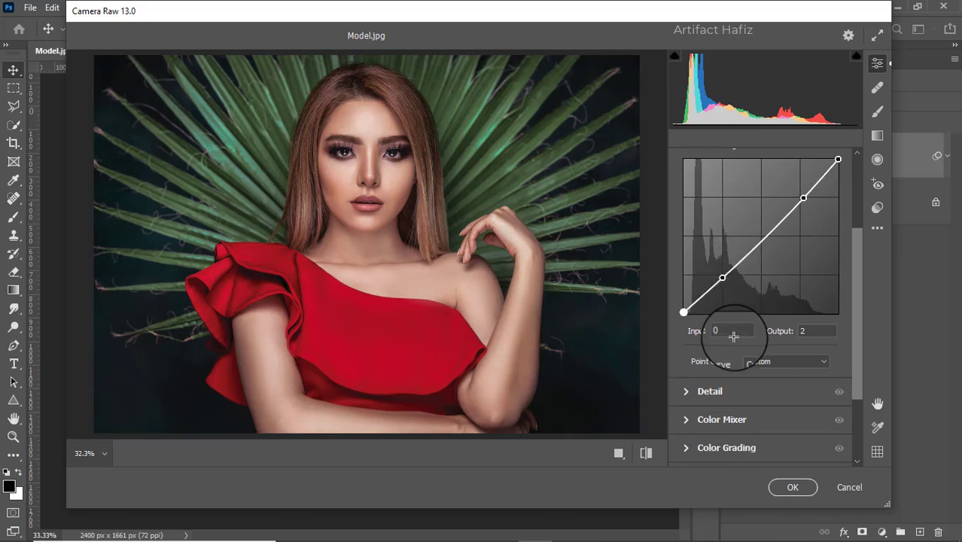
{"action": "scroll", "coordinate": [734, 337], "scroll_direction": "up", "scroll_amount": 2}
- Raise the black point of the blue channel curve to output 4
{"action": "left_click", "coordinate": [789, 206]}
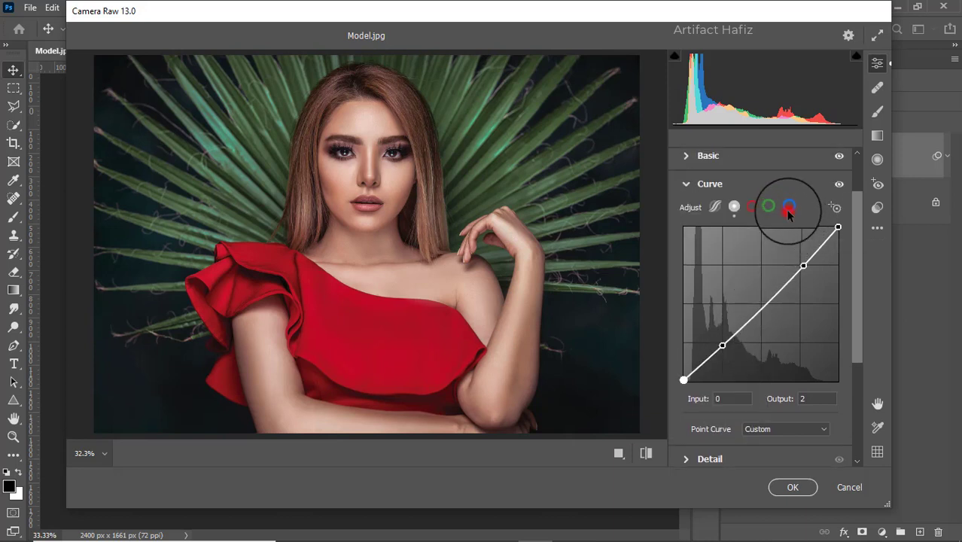
{"action": "left_click_drag", "start_coordinate": [683, 383], "coordinate": [684, 379]}
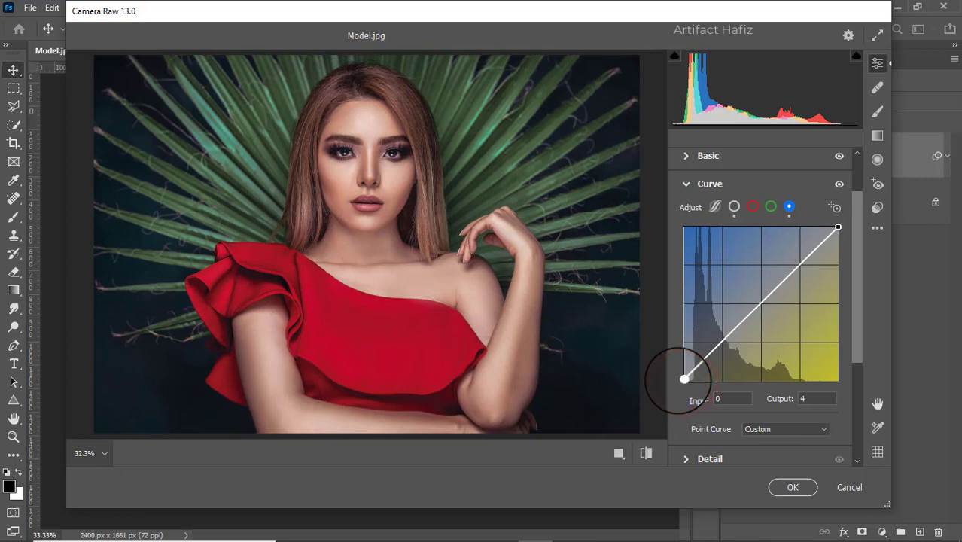
{"action": "left_click", "coordinate": [816, 398]}
- Set the detail adjustments to sharpening 5, noise reduction 3 and color noise reduction 10
{"action": "scroll", "coordinate": [786, 369], "scroll_direction": "down", "scroll_amount": 3}
{"action": "left_click", "coordinate": [699, 352]}
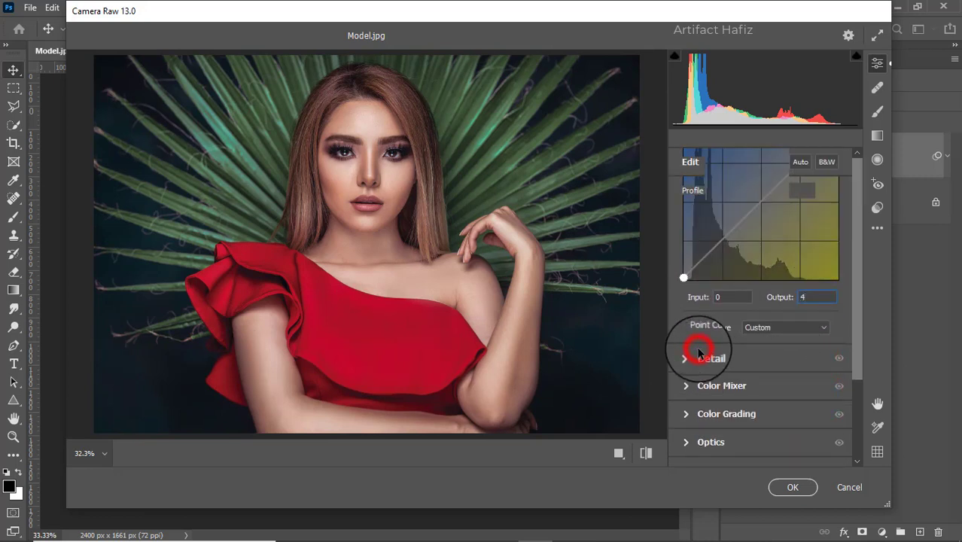
{"action": "left_click", "coordinate": [687, 305]}
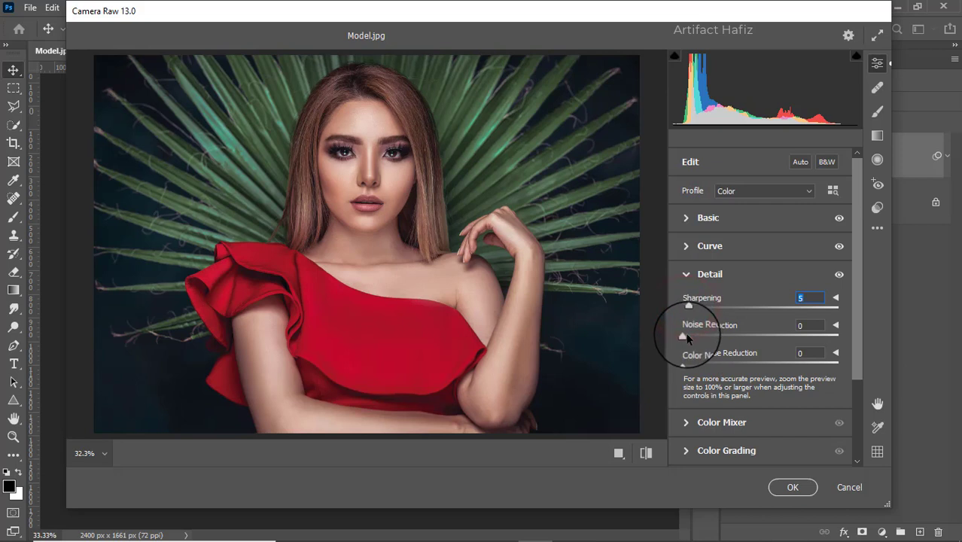
{"action": "left_click", "coordinate": [687, 337]}
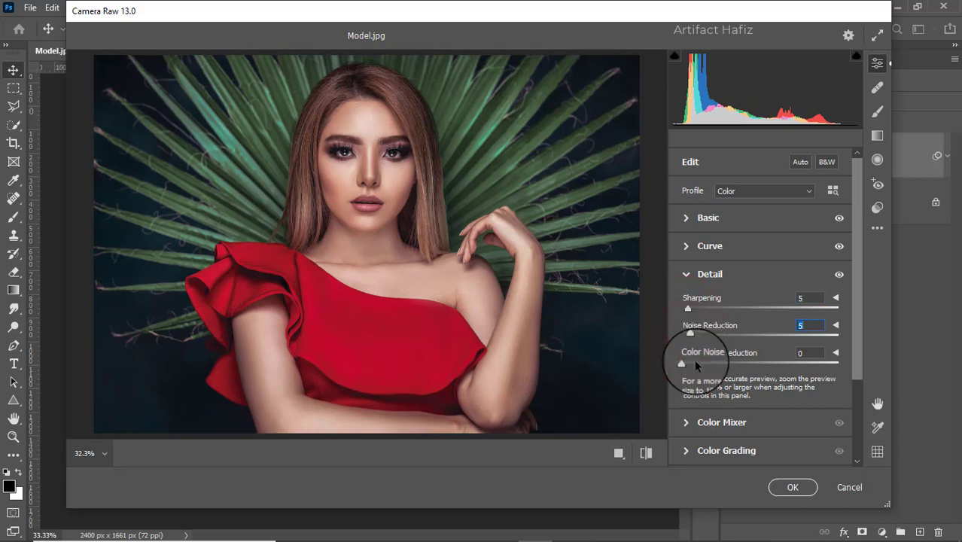
{"action": "left_click_drag", "start_coordinate": [691, 340], "coordinate": [700, 374]}
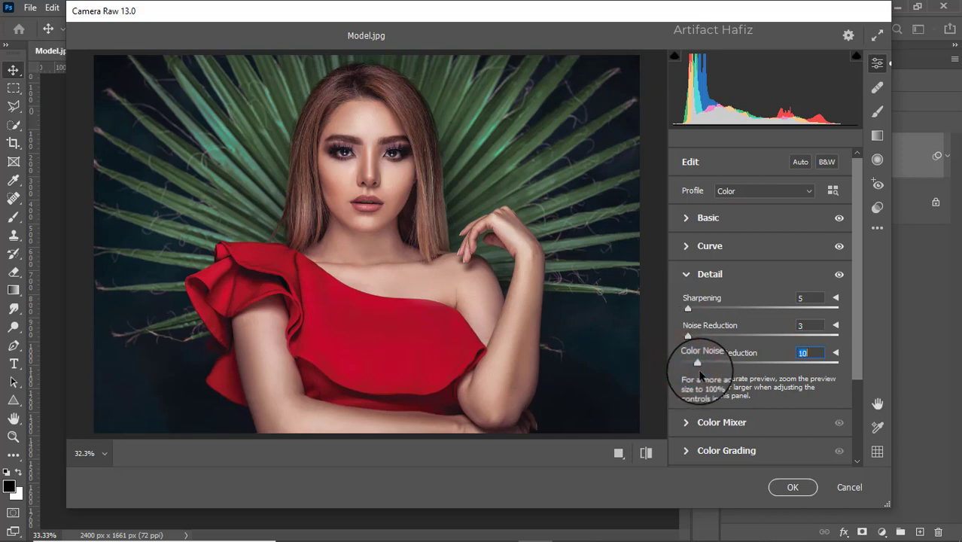
- In the HSL color mixer, set saturation to -1 for reds, +5 for oranges and -100 for yellows, and reduce the greens
{"action": "scroll", "coordinate": [723, 347], "scroll_direction": "down", "scroll_amount": 3}
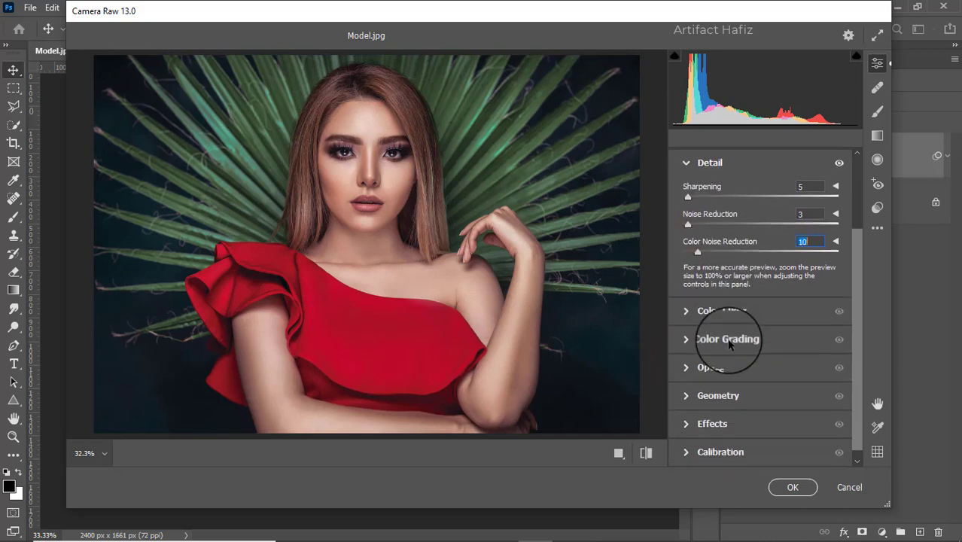
{"action": "left_click", "coordinate": [704, 309]}
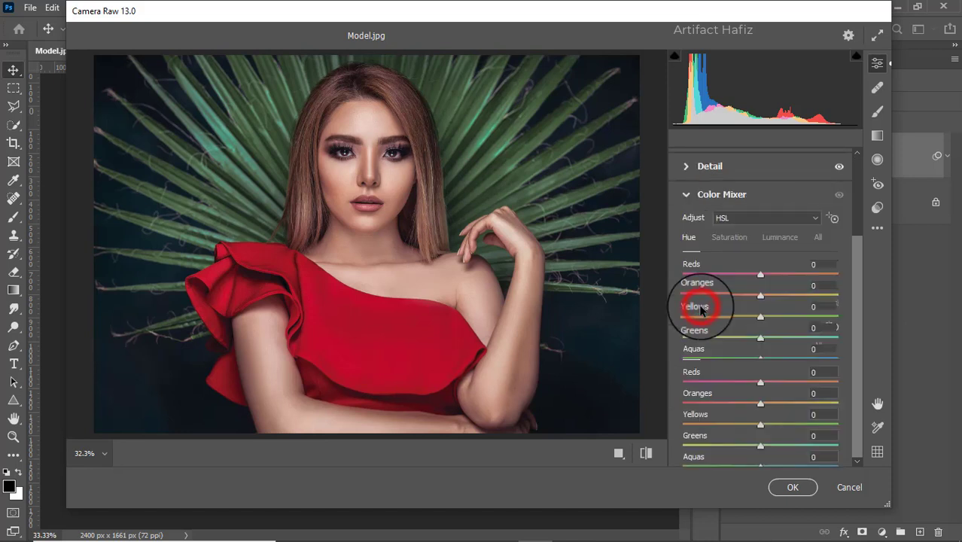
{"action": "left_click", "coordinate": [729, 237]}
{"action": "left_click_drag", "start_coordinate": [761, 275], "coordinate": [653, 325]}
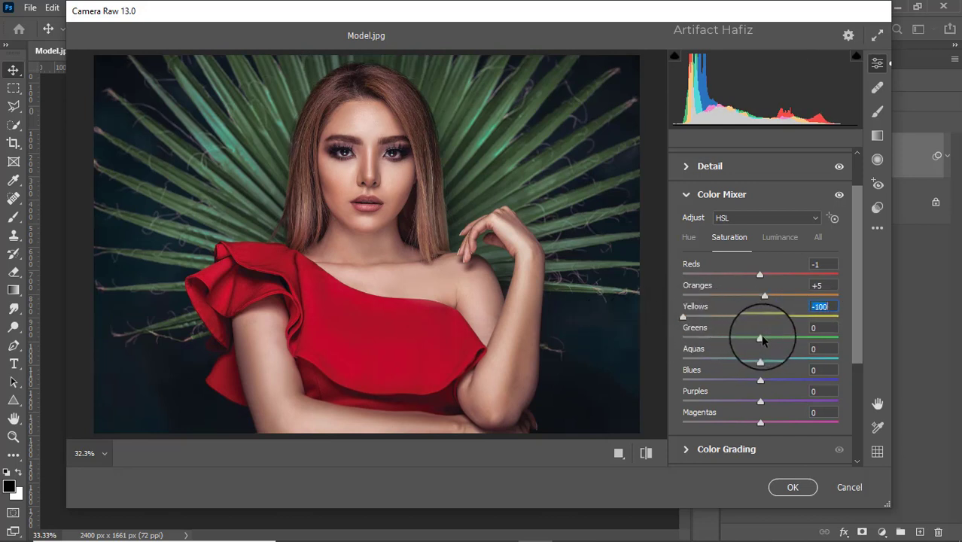
{"action": "left_click_drag", "start_coordinate": [760, 338], "coordinate": [772, 390]}
- Set the color mixer luminance to oranges +5, yellows +8, greens +100, aquas +5, blues +5, purples +8 and magentas +4
{"action": "left_click", "coordinate": [767, 239]}
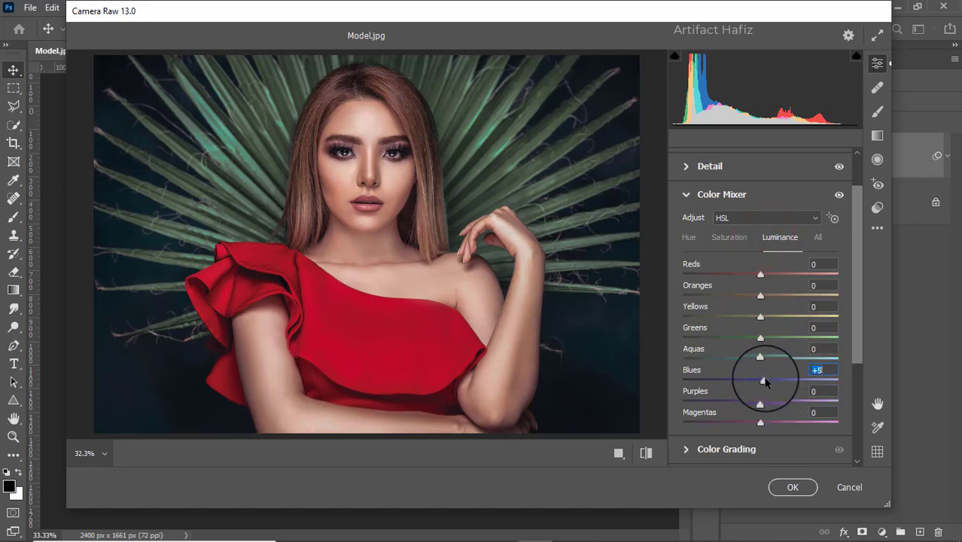
{"action": "left_click_drag", "start_coordinate": [760, 357], "coordinate": [764, 358]}
{"action": "left_click_drag", "start_coordinate": [760, 295], "coordinate": [822, 343]}
{"action": "key", "text": "shift+Up"}
{"action": "key", "text": "shift+Up"}
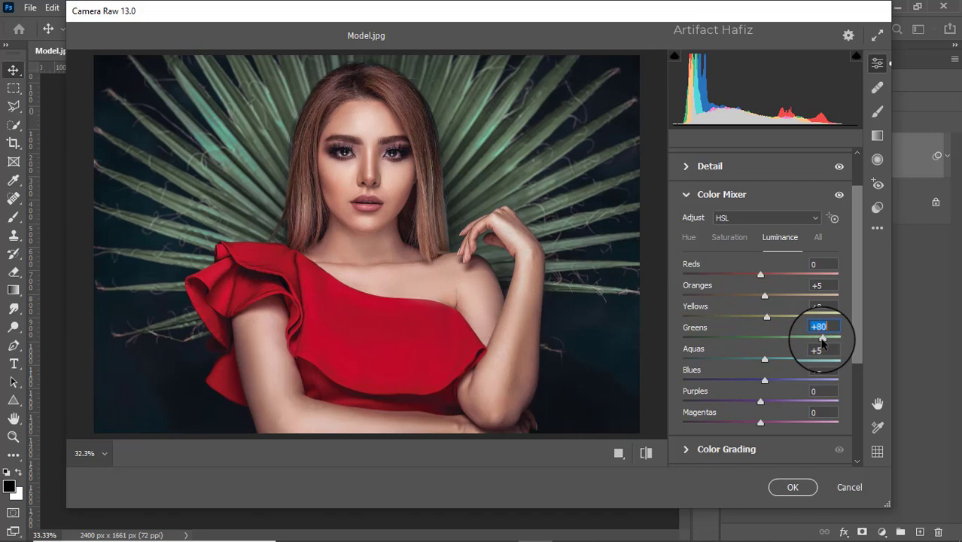
{"action": "key", "text": "shift+Up"}
{"action": "key", "text": "shift+Up"}
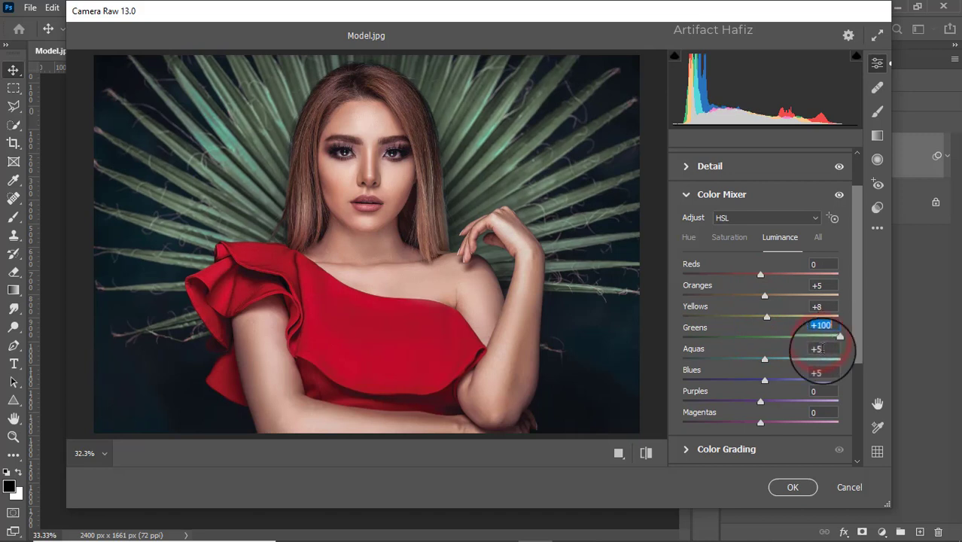
{"action": "left_click_drag", "start_coordinate": [761, 401], "coordinate": [767, 425]}
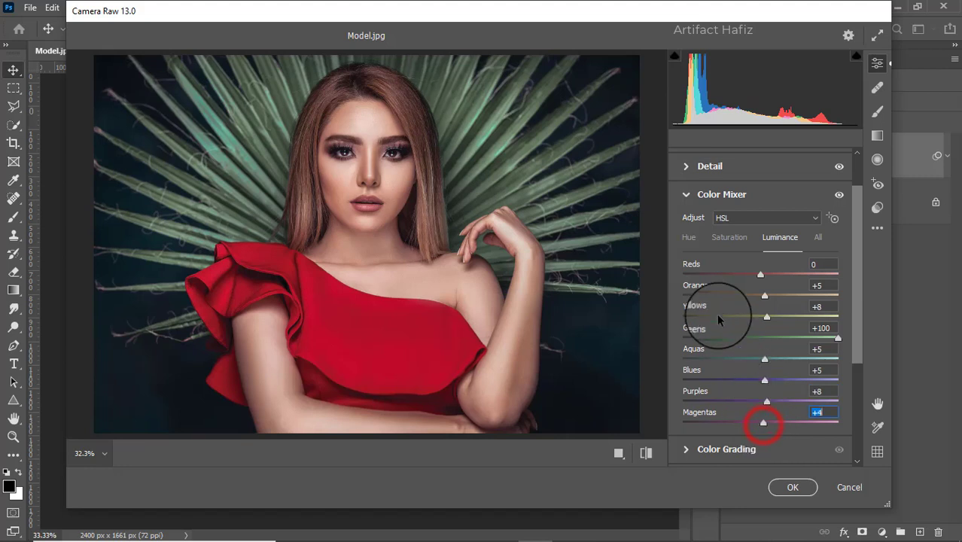
- Shift the hue of the greens to +100 in the color mixer, turning the palm leaves teal
{"action": "left_click", "coordinate": [690, 238]}
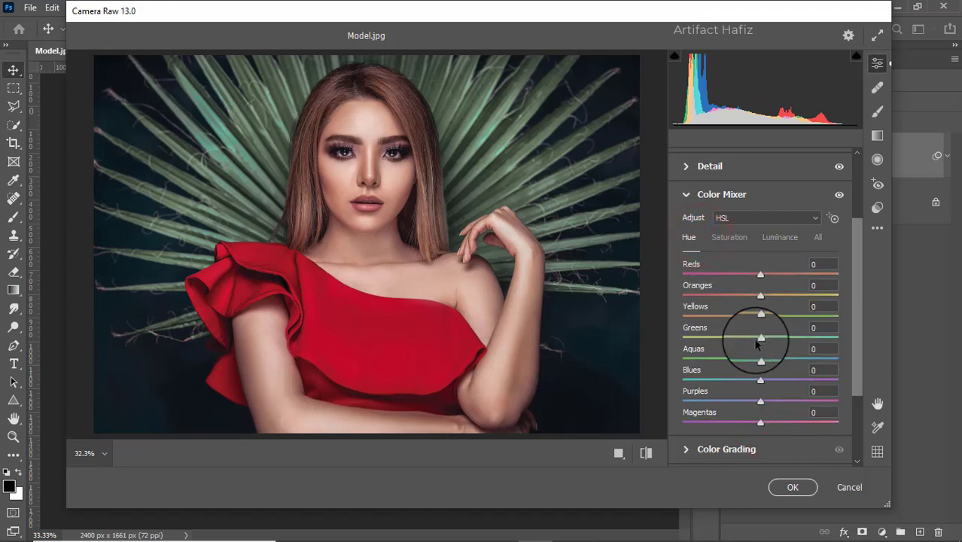
{"action": "left_click_drag", "start_coordinate": [759, 339], "coordinate": [853, 337]}
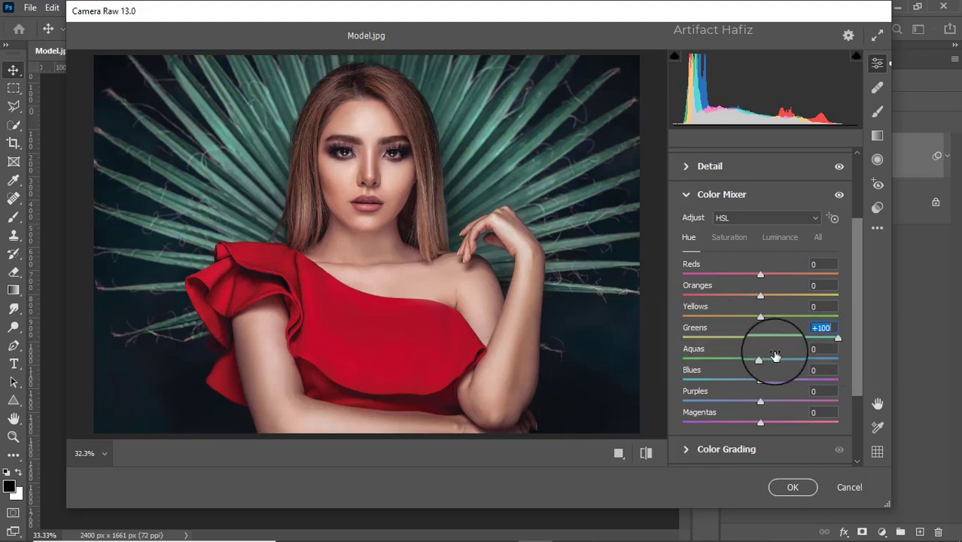
- Color grade the shadows with a slight blue tint and the highlights with yellow at hue 55, saturation 11
{"action": "scroll", "coordinate": [756, 351], "scroll_direction": "down", "scroll_amount": 3}
{"action": "left_click", "coordinate": [714, 353]}
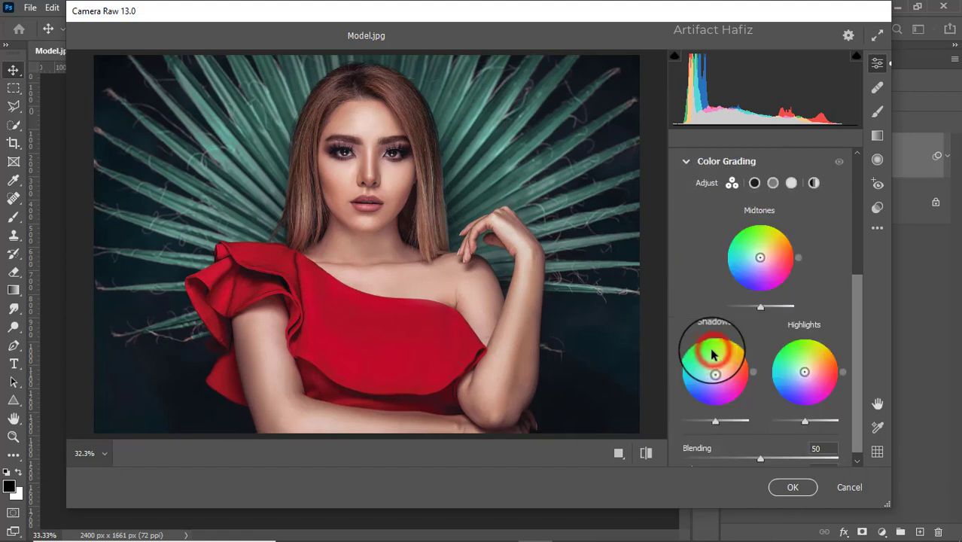
{"action": "left_click_drag", "start_coordinate": [715, 372], "coordinate": [663, 423]}
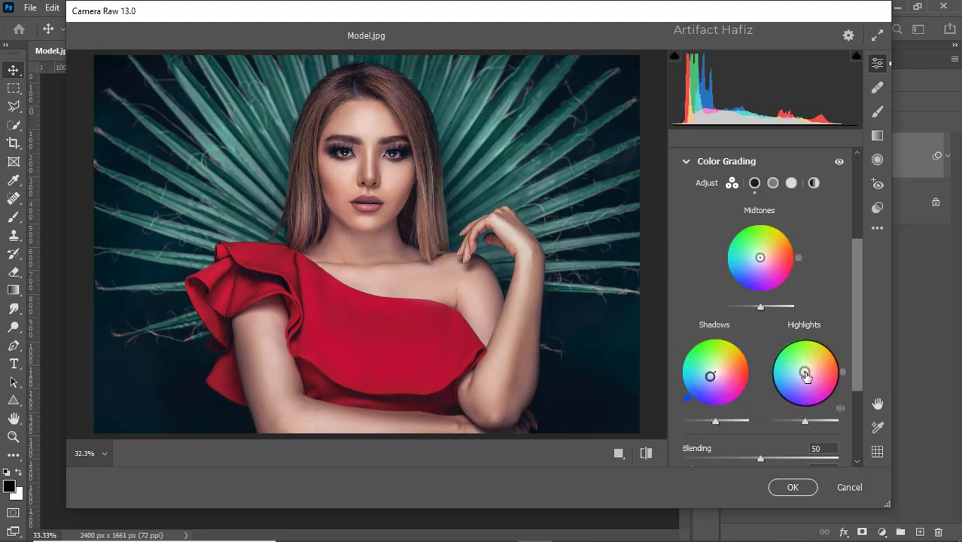
{"action": "left_click_drag", "start_coordinate": [806, 377], "coordinate": [825, 339]}
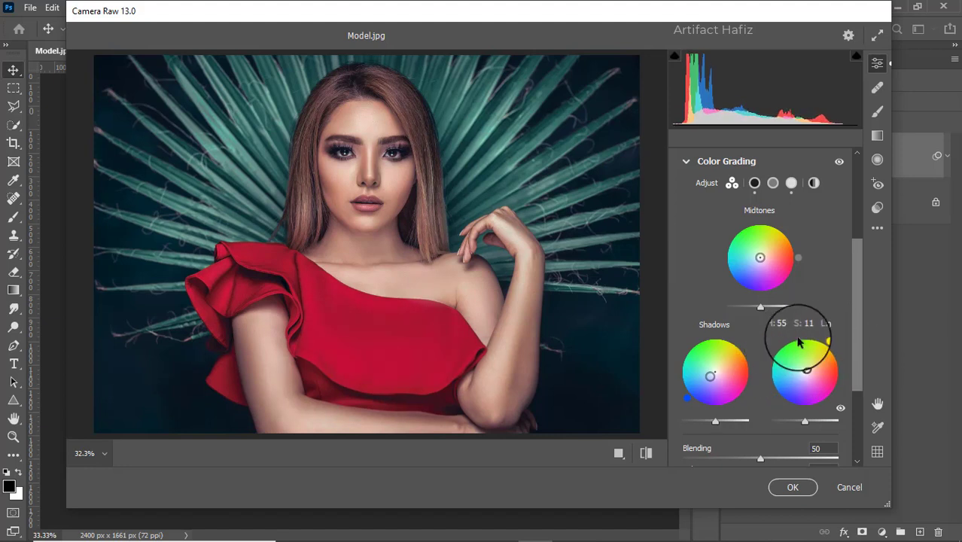
- Add a subtle dark vignette to the portrait by setting vignetting to -8
{"action": "scroll", "coordinate": [775, 341], "scroll_direction": "down", "scroll_amount": 3}
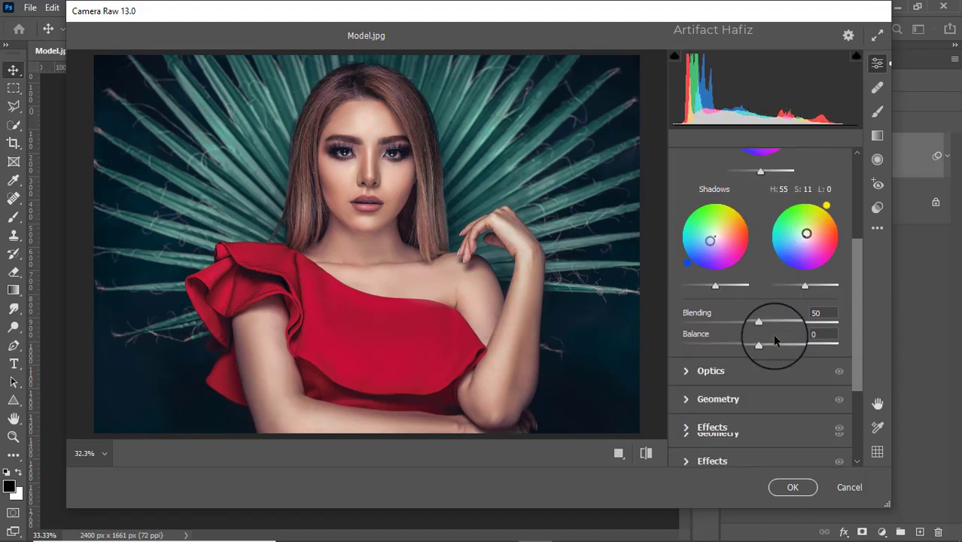
{"action": "left_click", "coordinate": [696, 425]}
{"action": "mouse_move", "coordinate": [762, 311]}
{"action": "left_mouse_down"}
{"action": "mouse_move", "coordinate": [753, 321]}
{"action": "mouse_move", "coordinate": [754, 311]}
{"action": "left_mouse_up"}
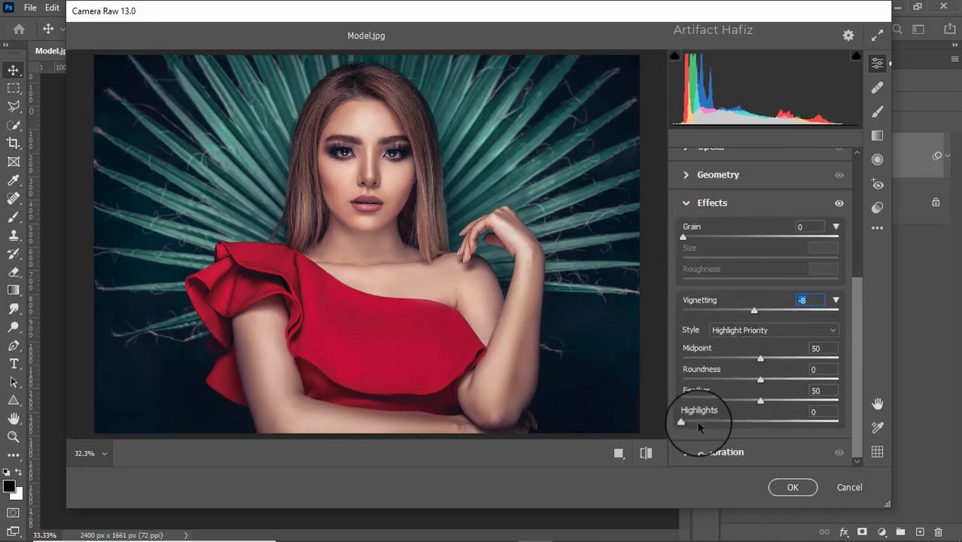
- Calibrate the red primary saturation to -5, slightly raise the green and blue primary saturation, and apply the Camera Raw filter
{"action": "left_click", "coordinate": [686, 453]}
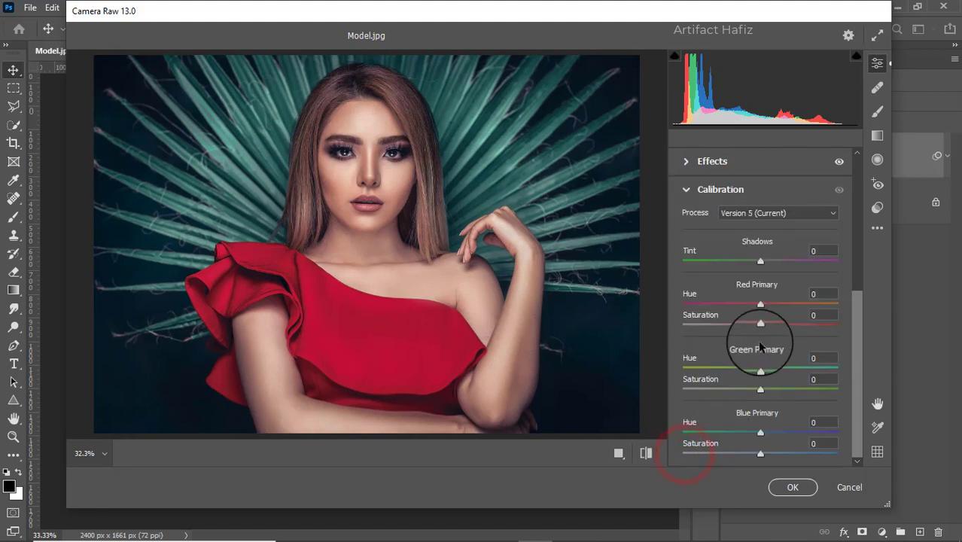
{"action": "left_click_drag", "start_coordinate": [761, 325], "coordinate": [757, 325]}
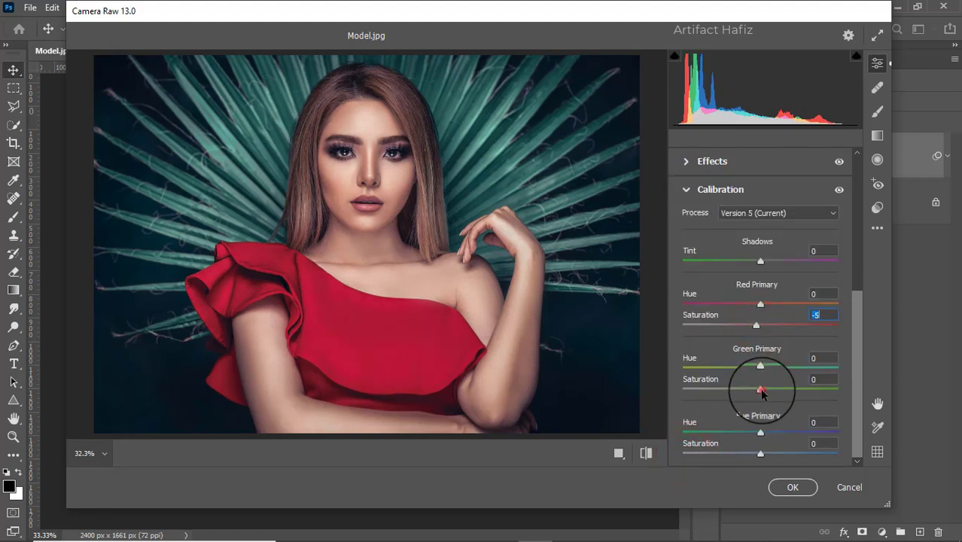
{"action": "left_click_drag", "start_coordinate": [761, 389], "coordinate": [764, 389]}
{"action": "left_click_drag", "start_coordinate": [762, 451], "coordinate": [773, 453]}
{"action": "left_click", "coordinate": [787, 488]}
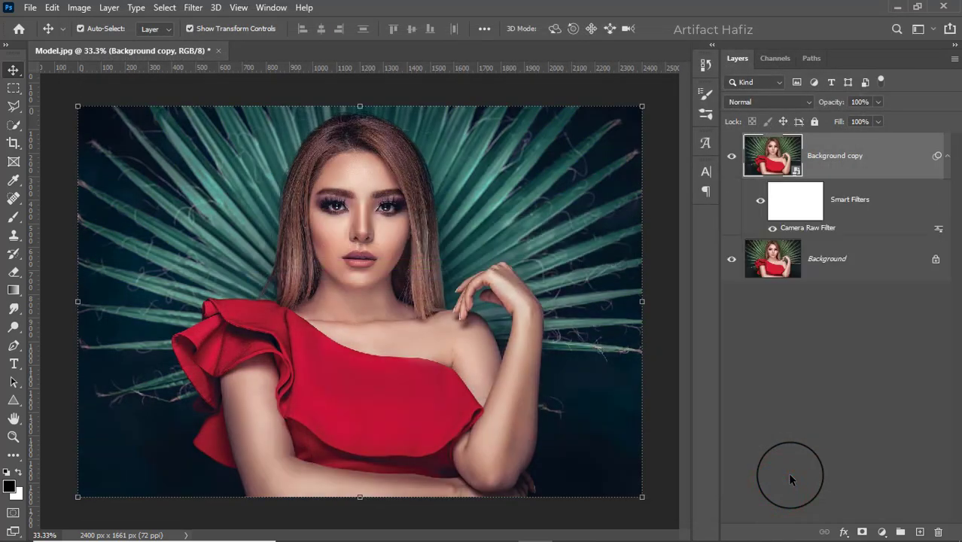
- Toggle the visibility of the Background copy layer to compare the portrait before and after the color grade
{"action": "left_click", "coordinate": [731, 155]}
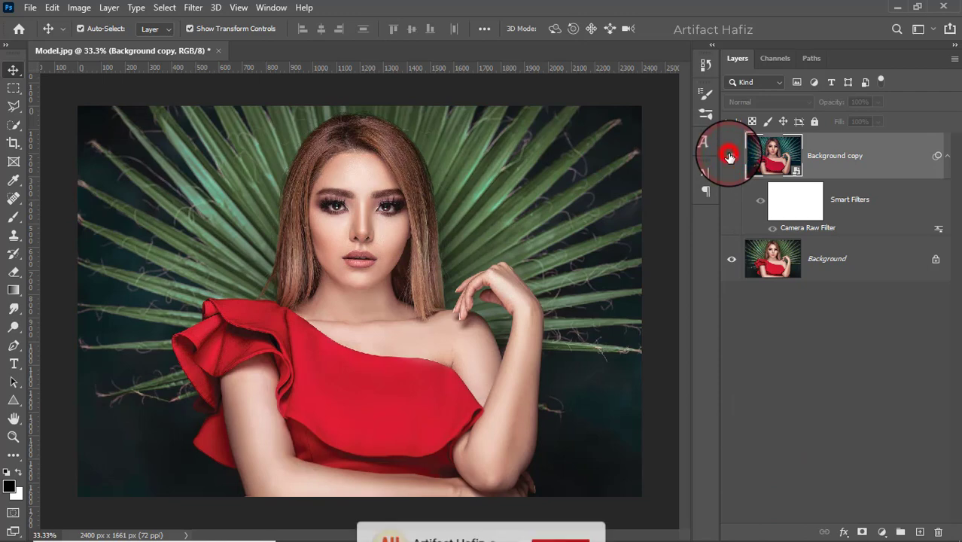
{"action": "left_click", "coordinate": [730, 156]}
{"action": "left_click", "coordinate": [731, 156]}
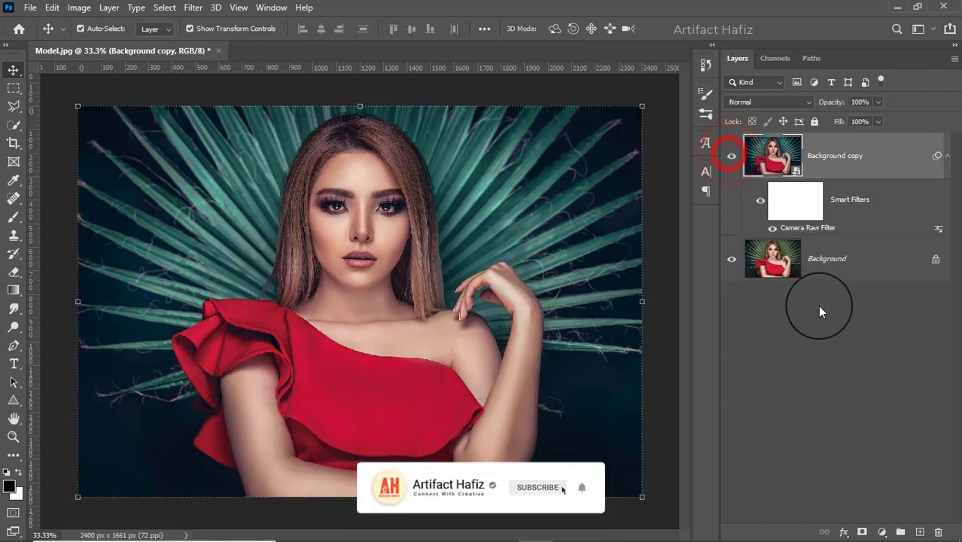
- Add a Color Lookup adjustment layer above the Background copy using the Fuji F125 Kodak 2395 (by Adobe).cube 3D LUT
{"action": "left_click", "coordinate": [882, 532]}
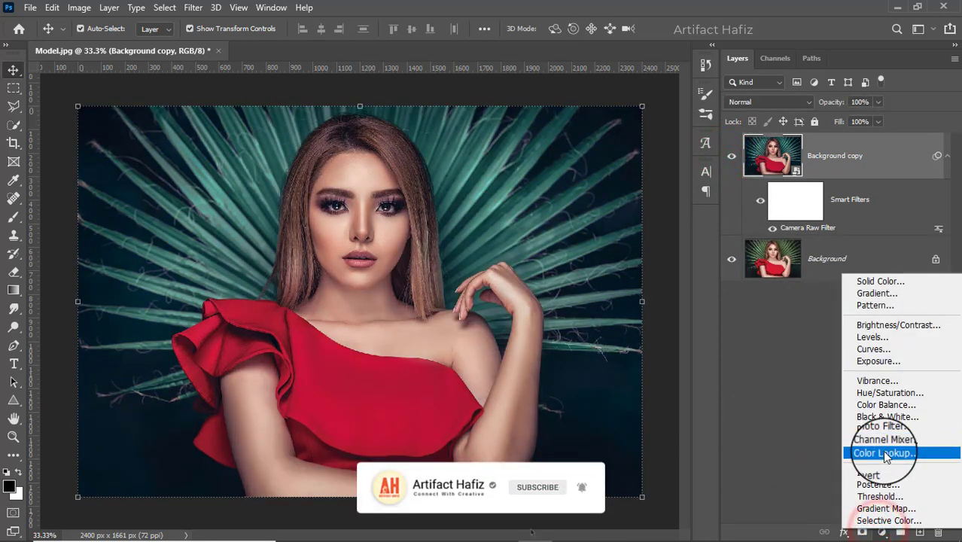
{"action": "left_click", "coordinate": [885, 452]}
{"action": "left_click", "coordinate": [818, 204]}
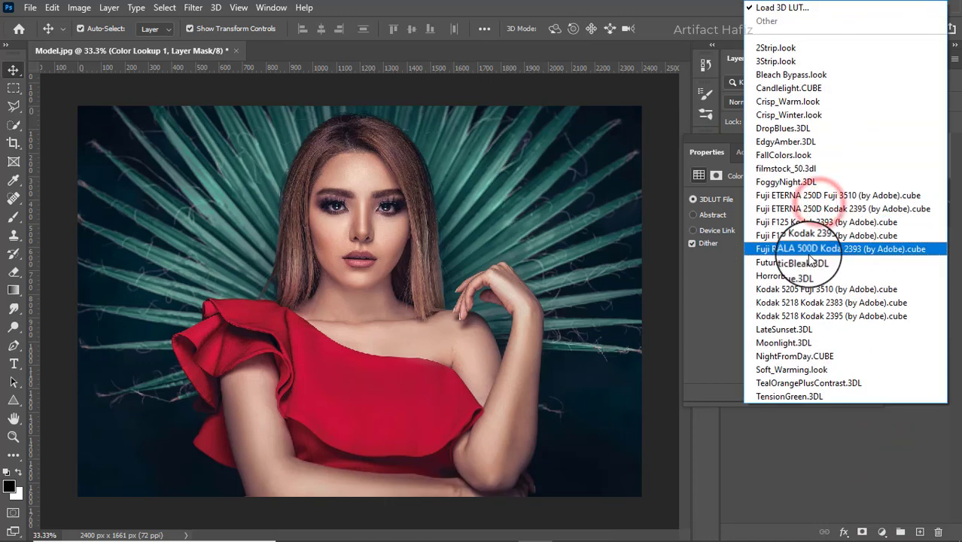
{"action": "left_click", "coordinate": [813, 236]}
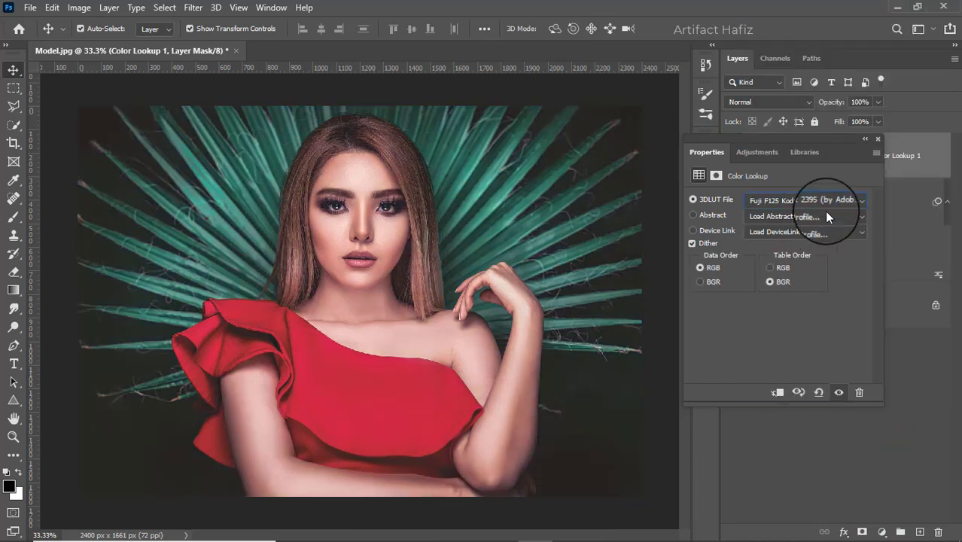
{"action": "left_click", "coordinate": [878, 140]}
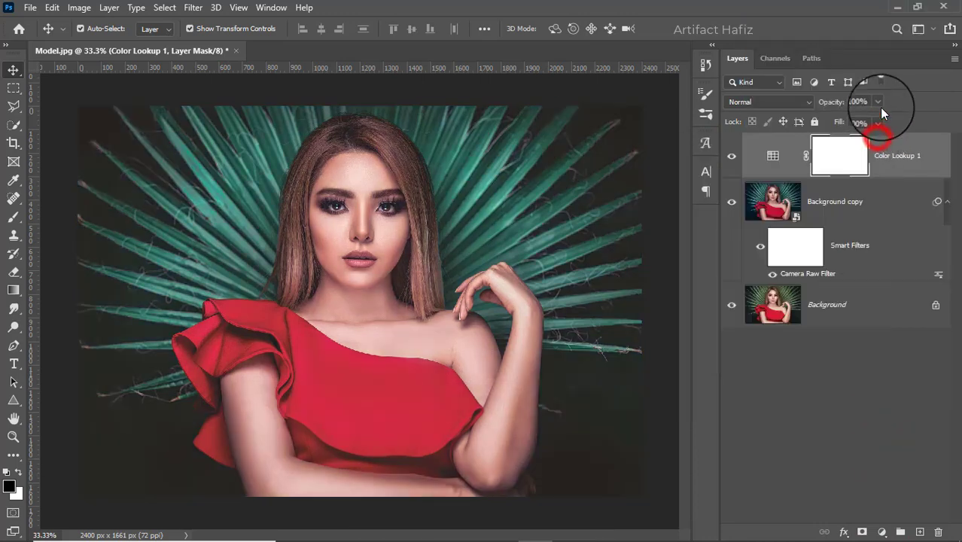
- Lower the opacity of the Color Lookup adjustment layer to 10%
{"action": "left_click", "coordinate": [880, 102]}
{"action": "left_click", "coordinate": [830, 118]}
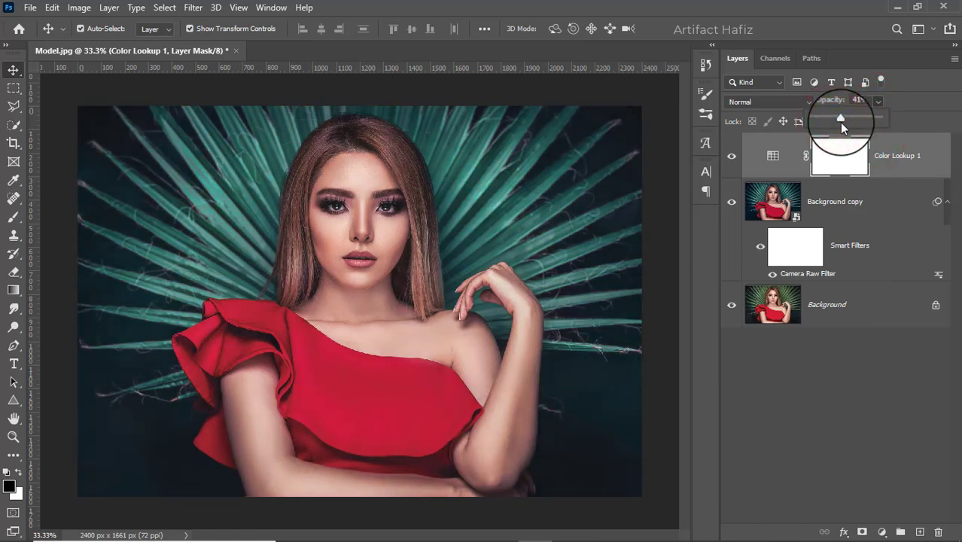
{"action": "left_click_drag", "start_coordinate": [841, 124], "coordinate": [819, 121]}
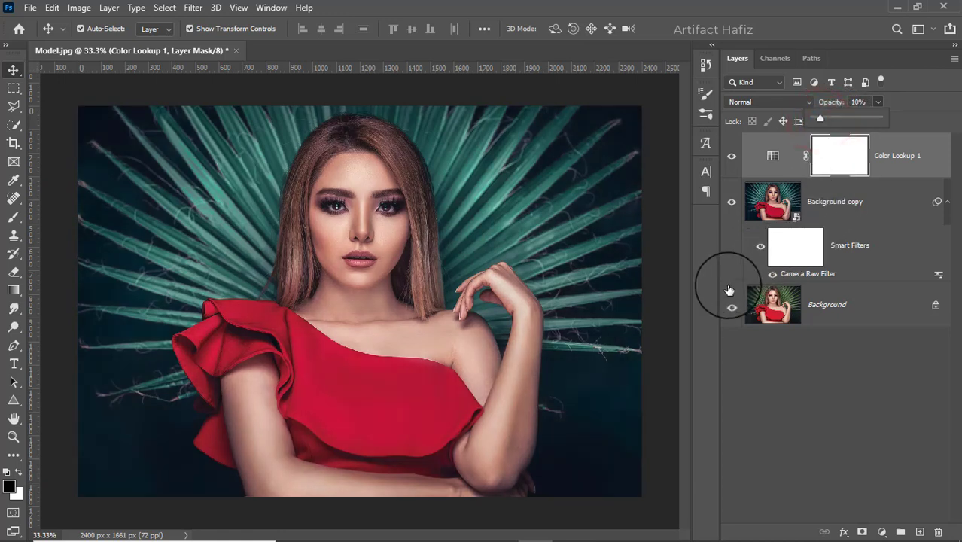
- Toggle the visibility of all layers except the original Background to compare the portrait before and after grading
{"action": "left_click", "coordinate": [731, 306], "text": "alt"}
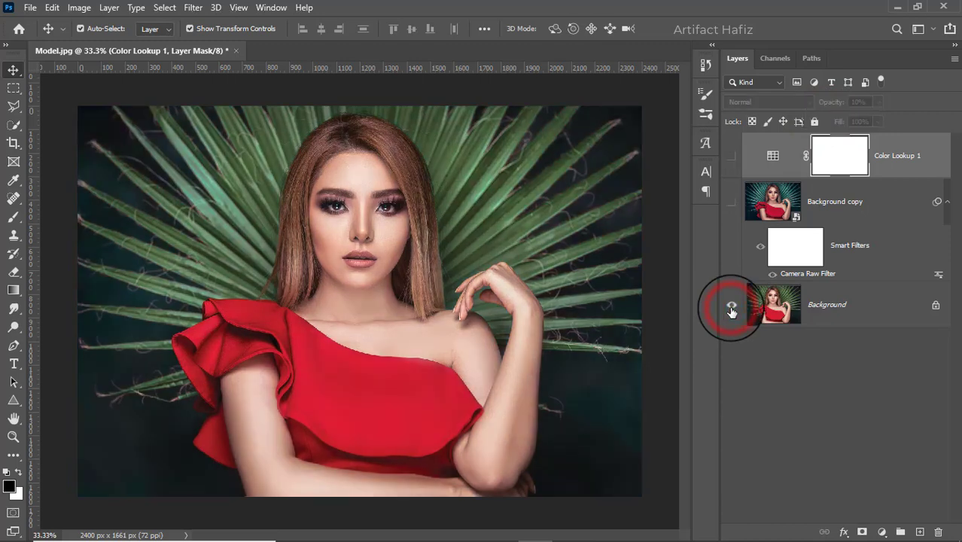
{"action": "left_click", "coordinate": [731, 306], "text": "alt"}
{"action": "left_click", "coordinate": [732, 306], "text": "alt"}
{"action": "left_click", "coordinate": [732, 306], "text": "alt"}
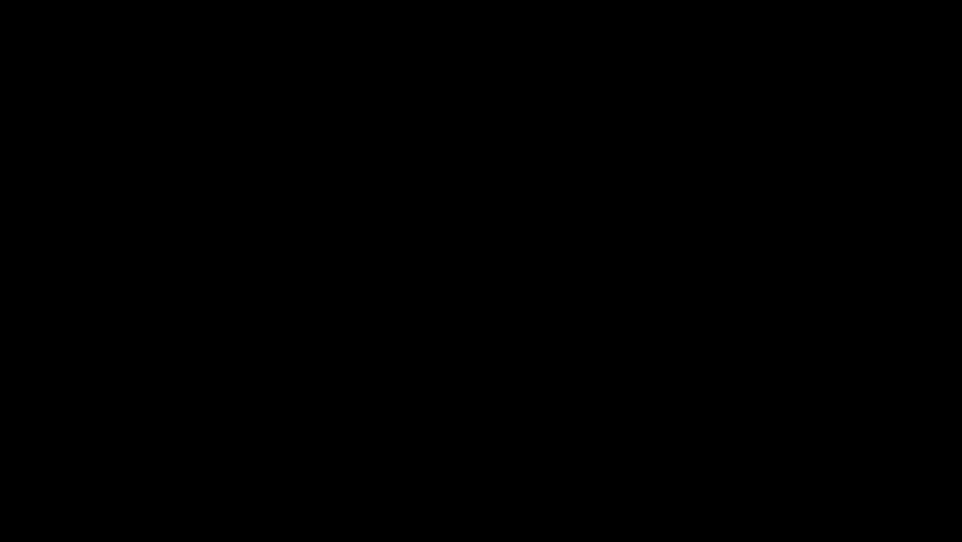